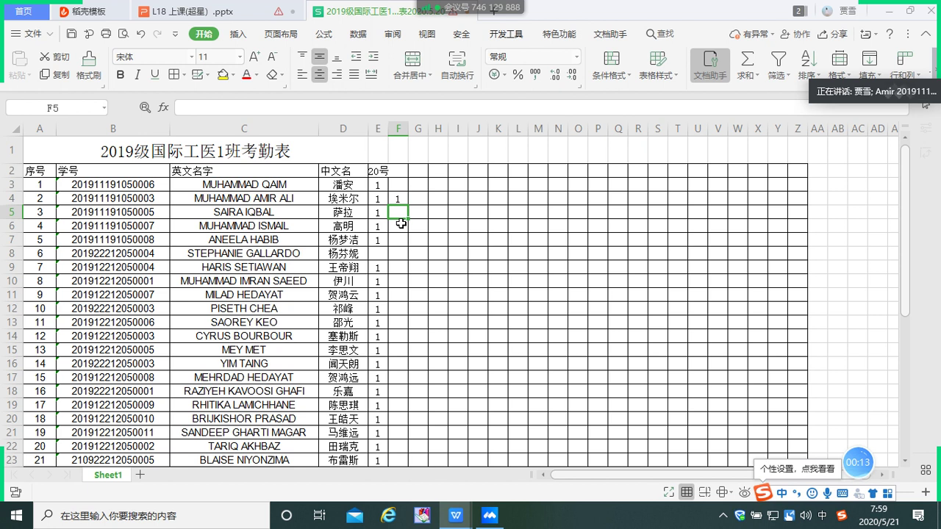
# - Mark students 3 and 4 on the attendance sheet as present by entering 1 in F5 and F6
pyautogui.write('1')
pyautogui.press('Return')
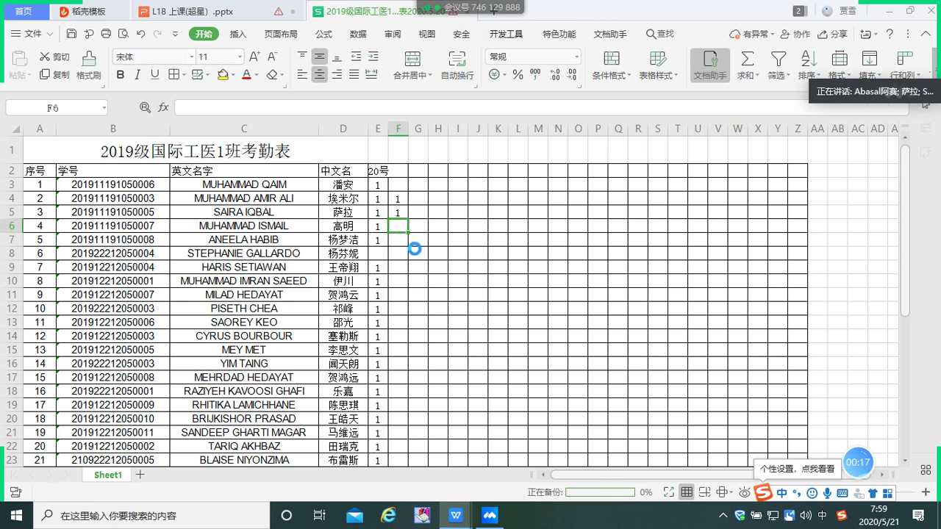
pyautogui.click(398, 238)
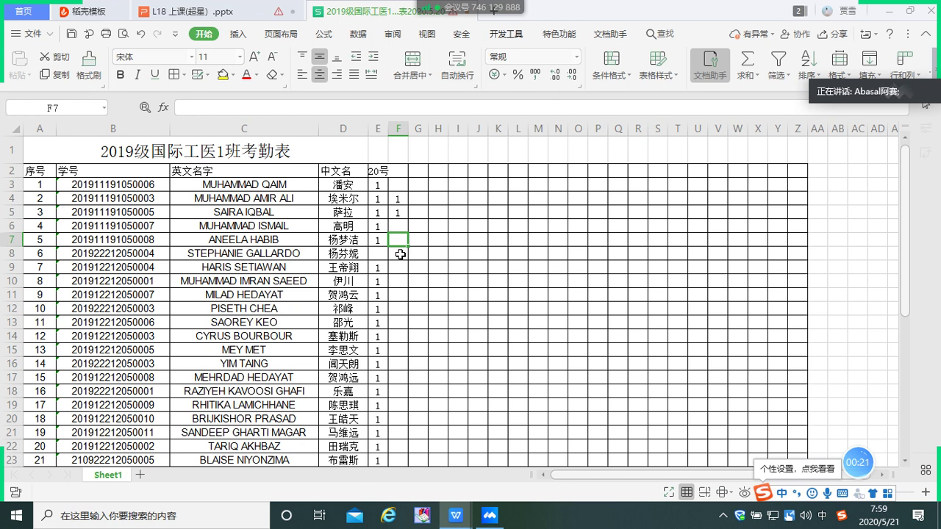
pyautogui.click(398, 227)
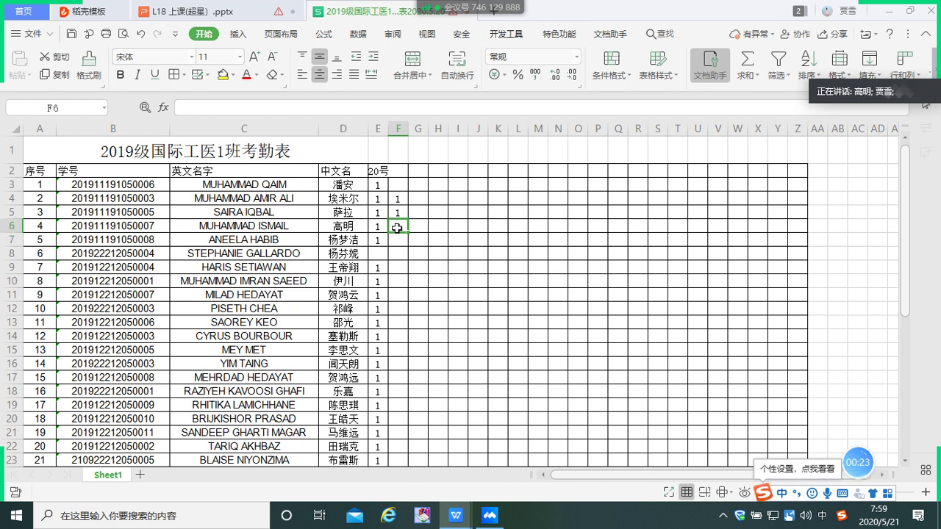
pyautogui.write('1')
pyautogui.click(397, 240)
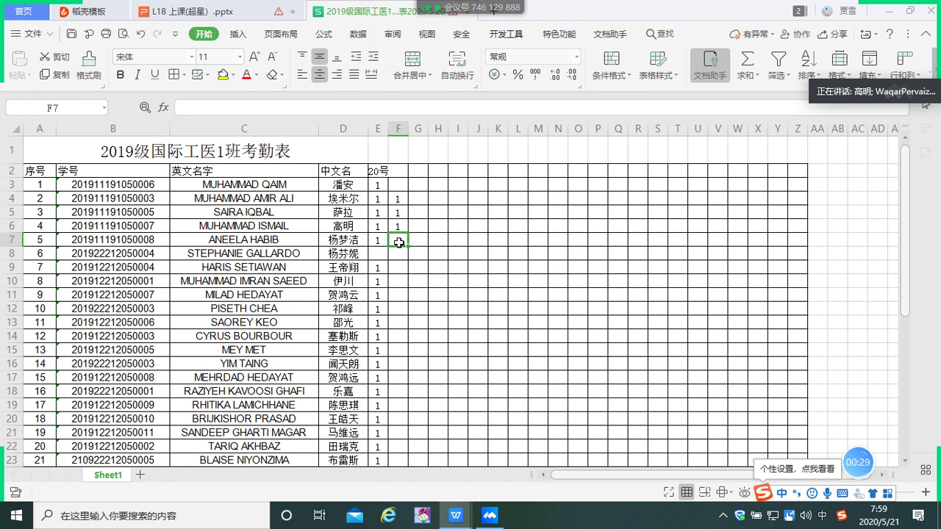
# - Skip F7 and mark students 6, 7 and 8 as present by entering 1 in F8, F9 and F10
pyautogui.click(400, 255)
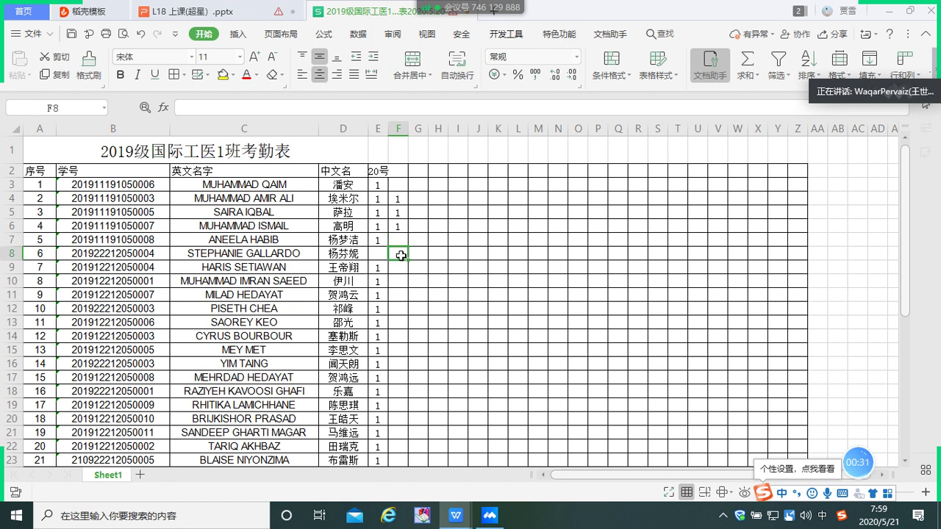
pyautogui.write('1')
pyautogui.click(399, 269)
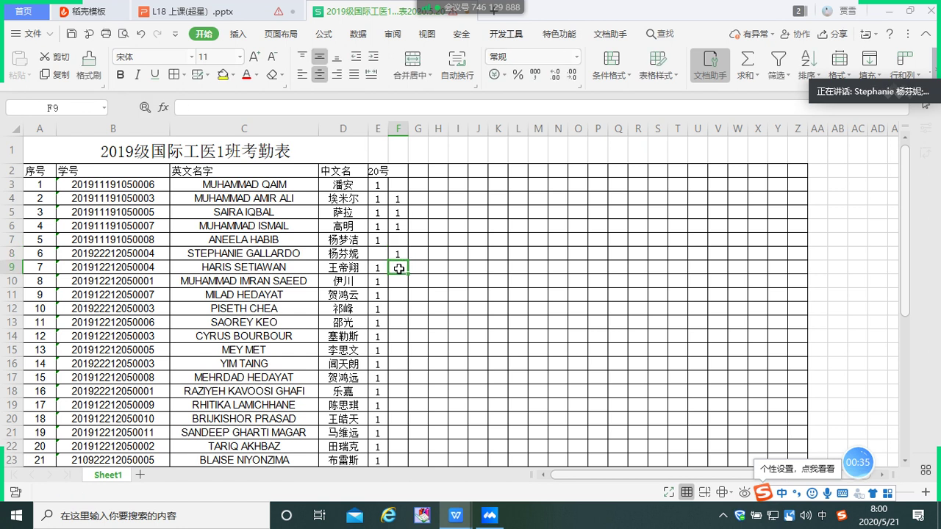
pyautogui.write('1')
pyautogui.click(399, 280)
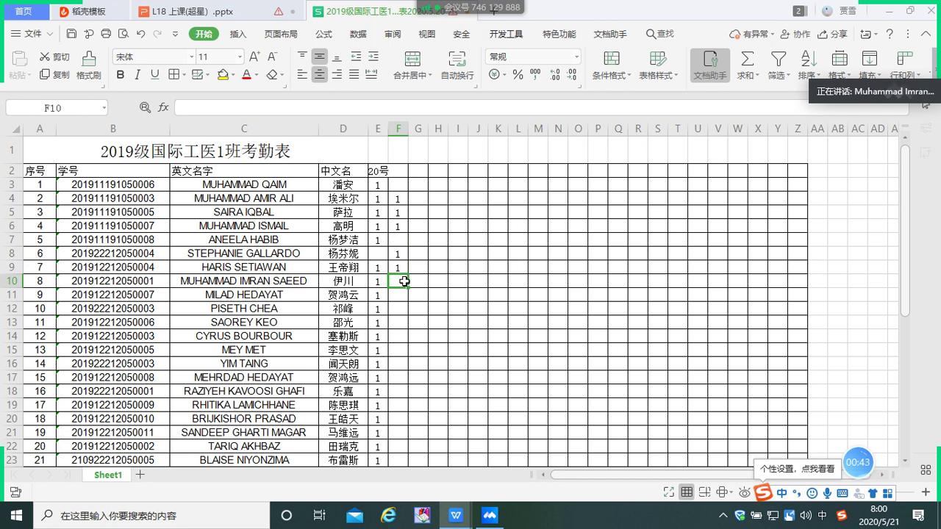
pyautogui.write('1')
pyautogui.press('Return')
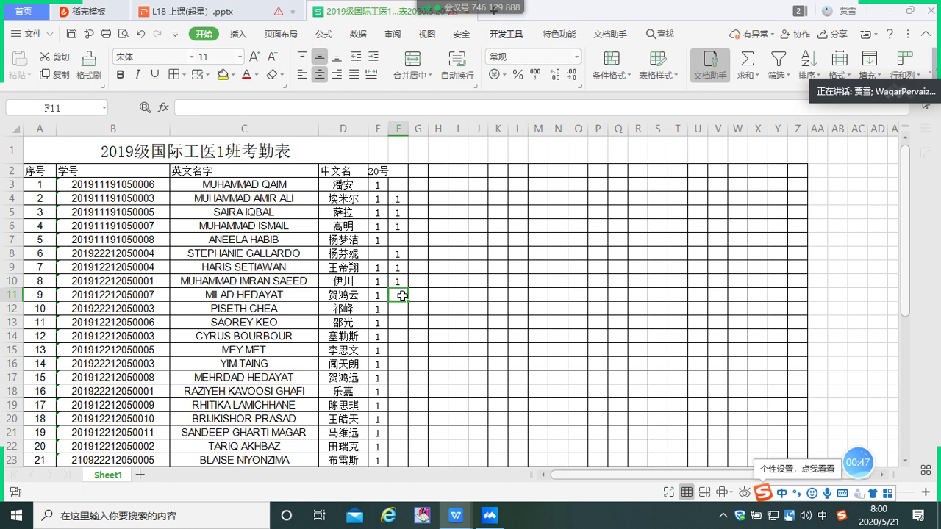
# - Mark students 10 and 13 as present by entering 1 in F12 and F15, leaving F11, F13 and F14 blank
pyautogui.click(402, 310)
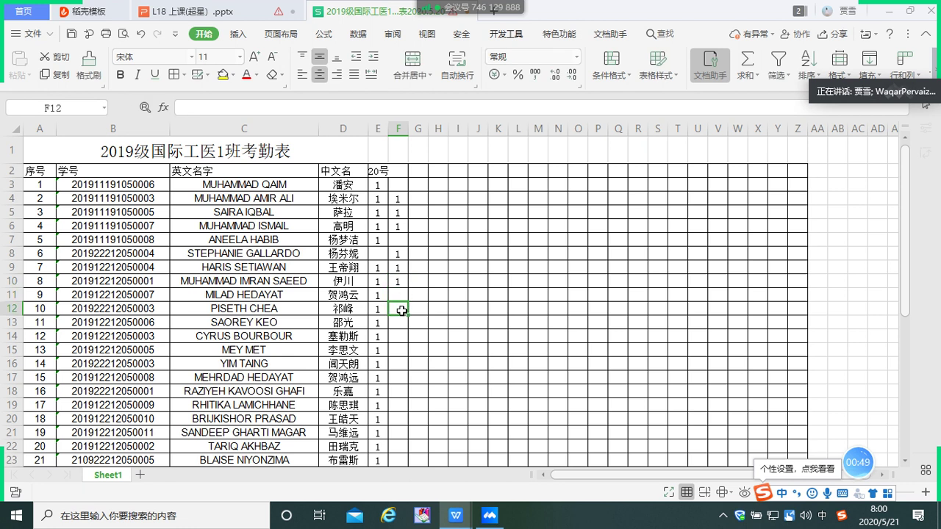
pyautogui.write('1')
pyautogui.click(397, 321)
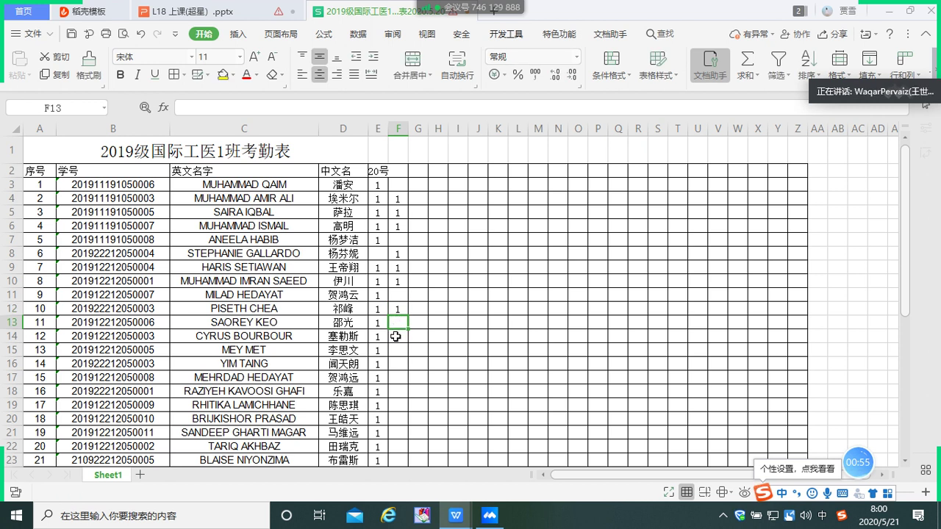
pyautogui.click(395, 349)
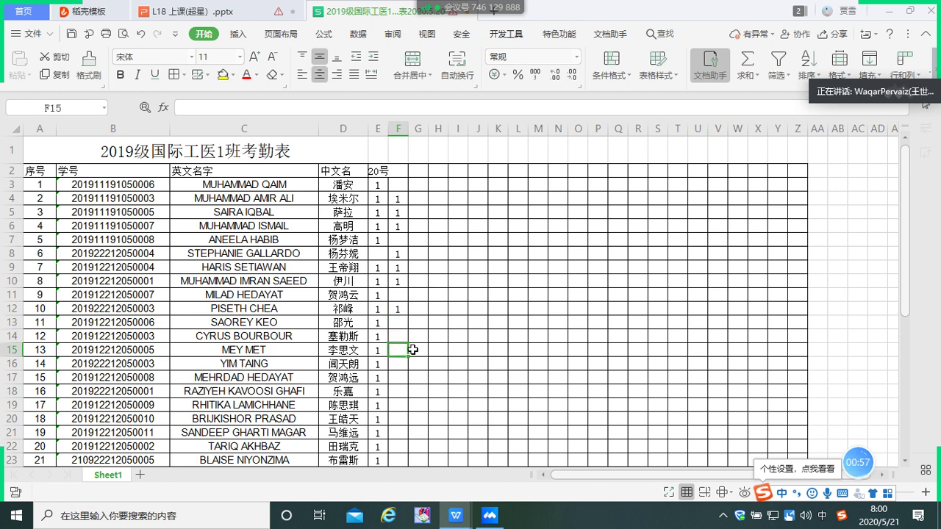
pyautogui.scroll(-1, 415, 350)
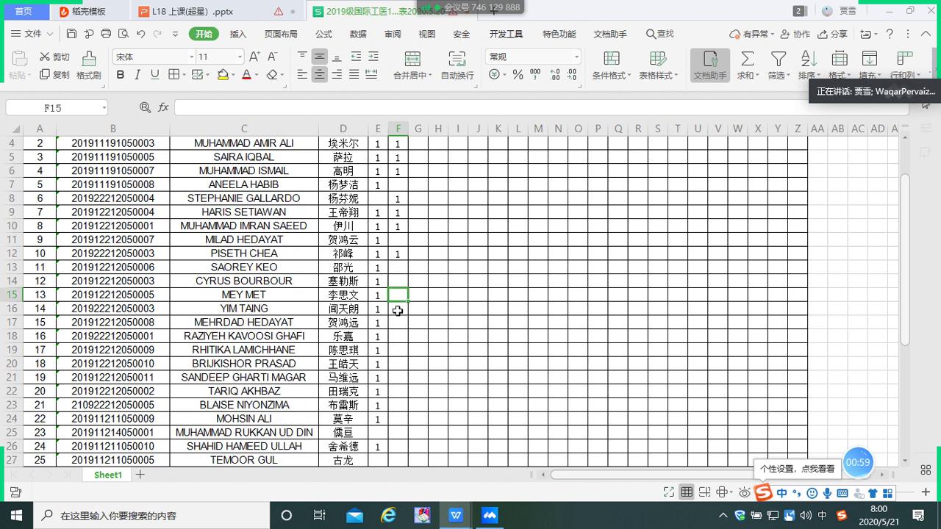
pyautogui.click(396, 310)
pyautogui.click(393, 295)
pyautogui.write('1')
pyautogui.click(395, 309)
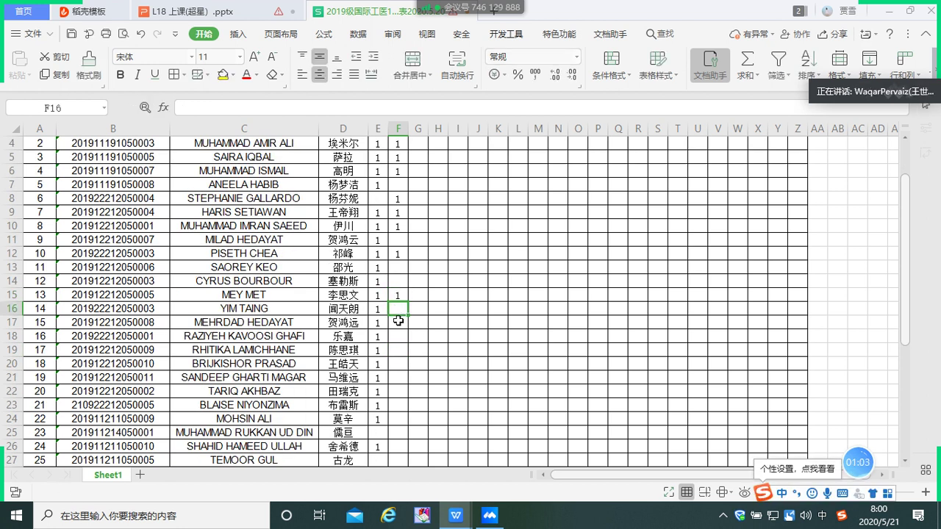
# - Mark student 14 as present by entering 1 in F16, leaving F17 blank
pyautogui.click(399, 321)
pyautogui.scroll(-1, 401, 322)
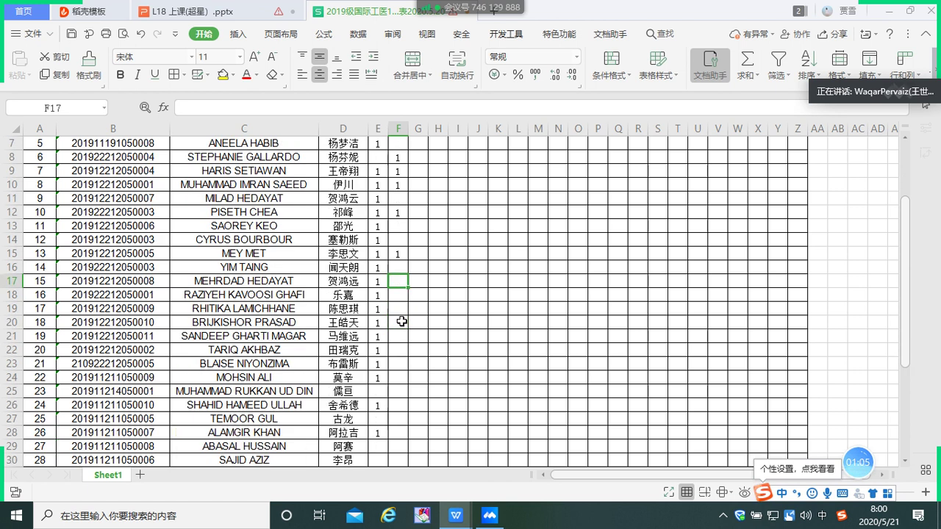
pyautogui.click(397, 266)
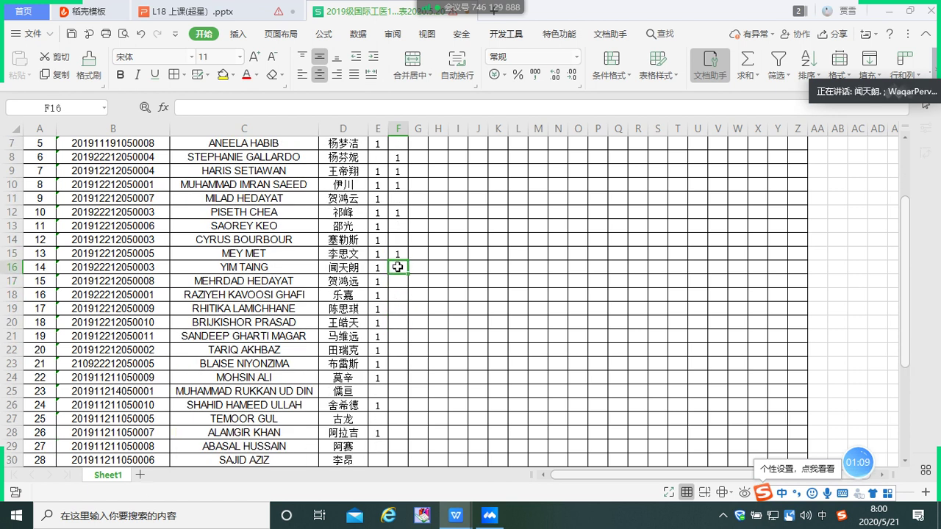
pyautogui.write('1')
pyautogui.click(395, 292)
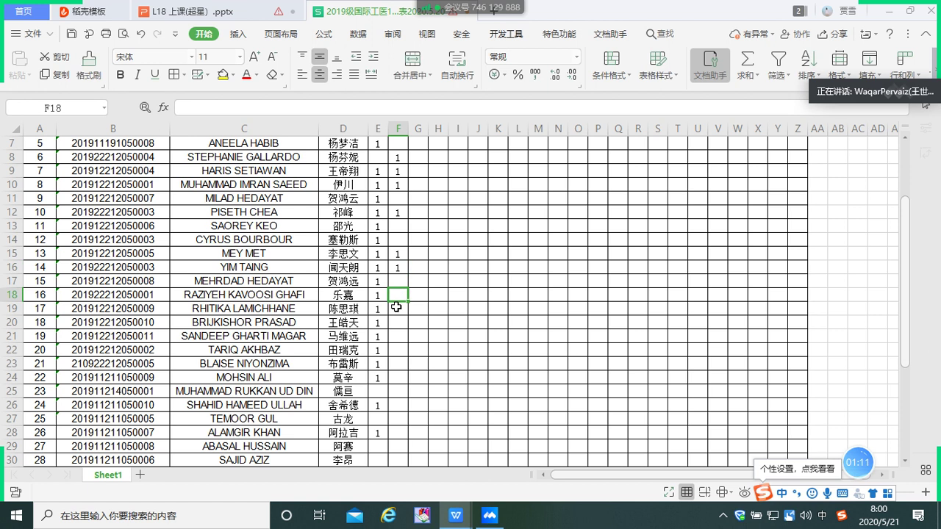
# - Skip F18 and mark students 17, 18 and 19 as present by entering 1 in F19, F20 and F21
pyautogui.click(396, 307)
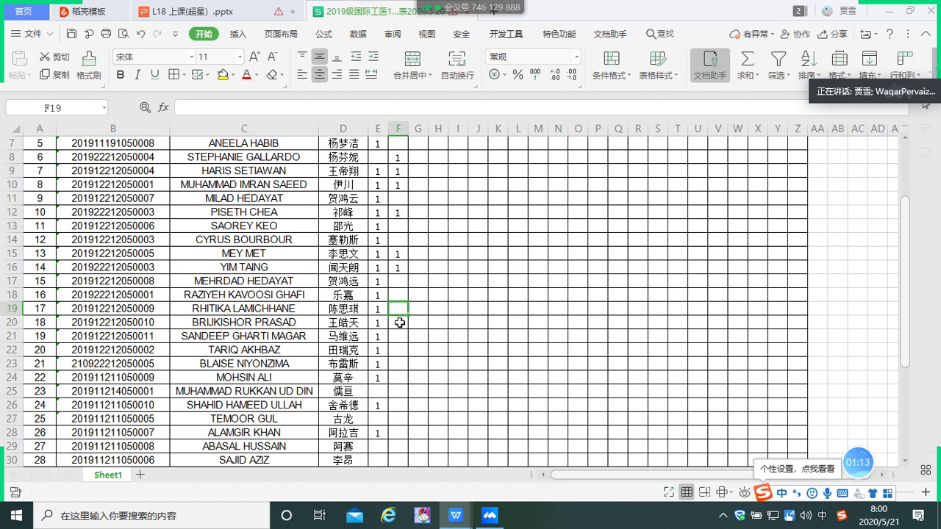
pyautogui.scroll(-1, 399, 322)
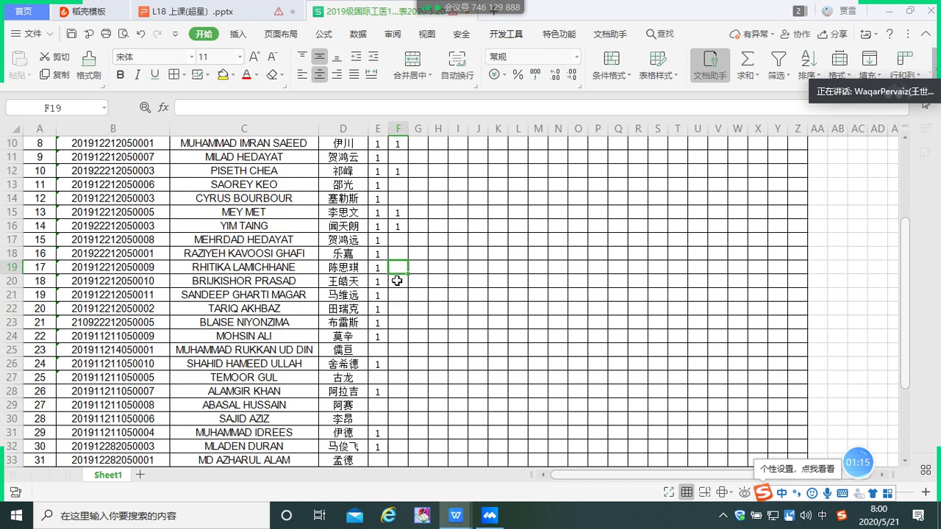
pyautogui.click(397, 281)
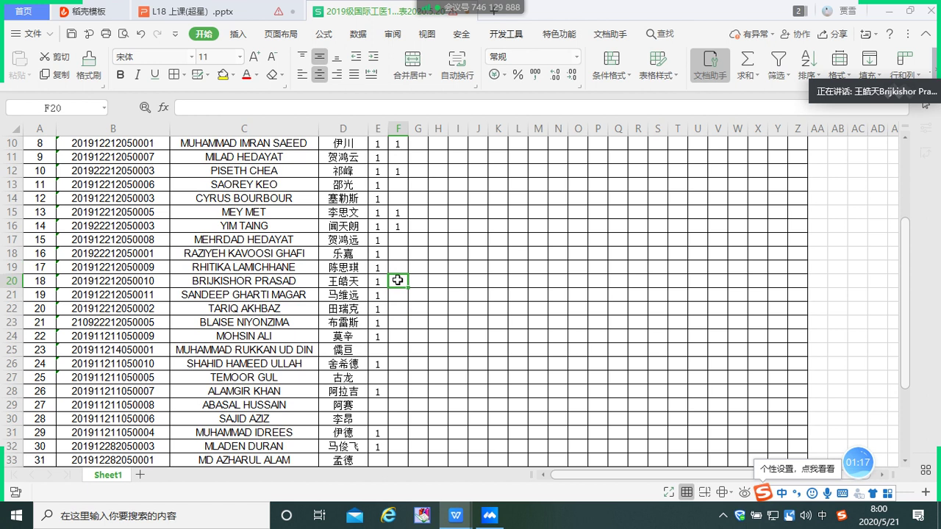
pyautogui.click(392, 267)
pyautogui.write('1')
pyautogui.click(399, 277)
pyautogui.write('1')
pyautogui.click(397, 298)
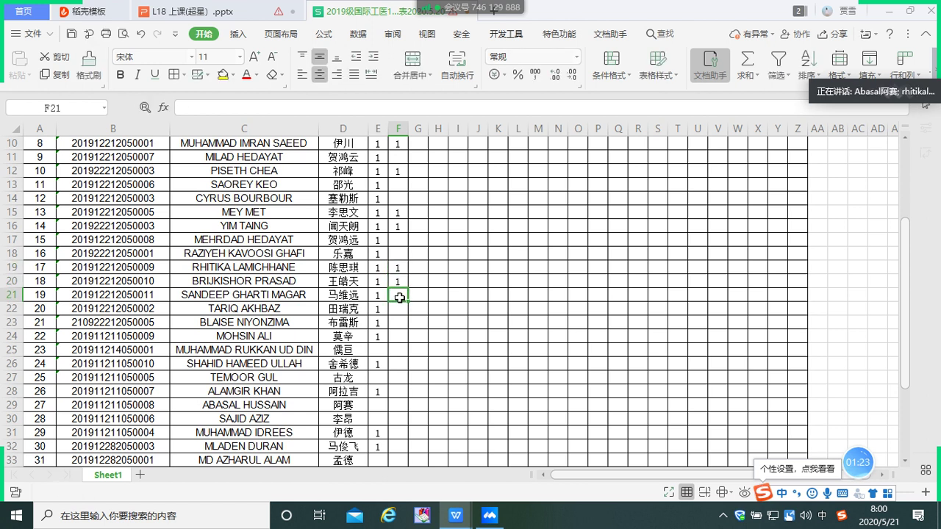
pyautogui.write('1')
pyautogui.click(399, 313)
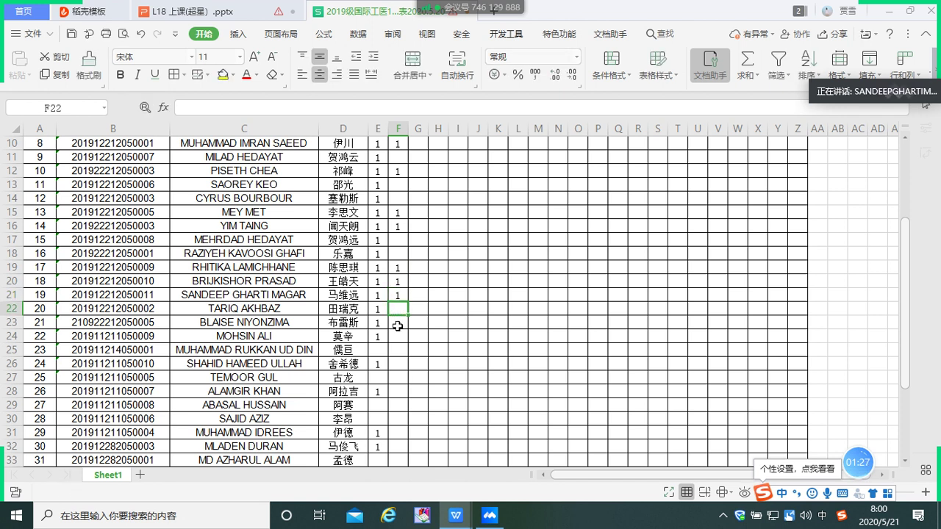
# - Mark students 20 and 21 as present by entering 1 in F22 and F23
pyautogui.click(397, 323)
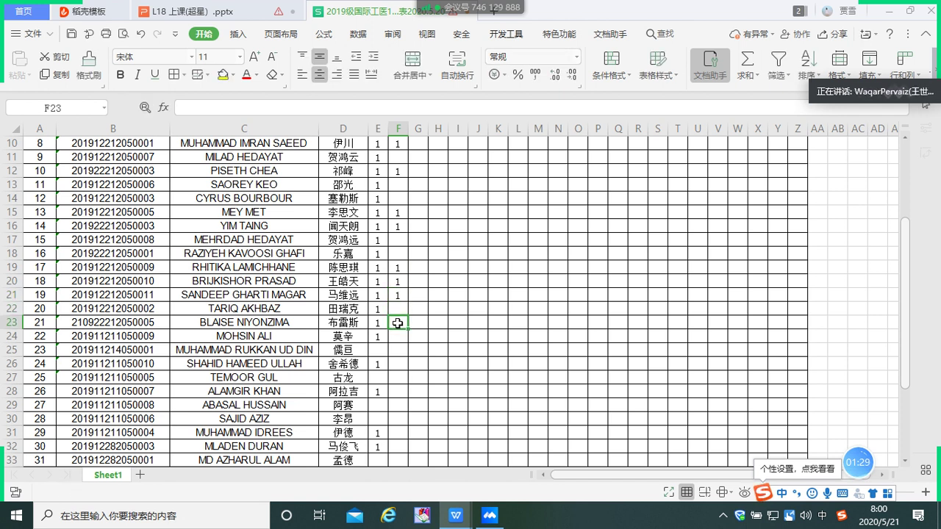
pyautogui.click(397, 308)
pyautogui.write('1')
pyautogui.click(396, 321)
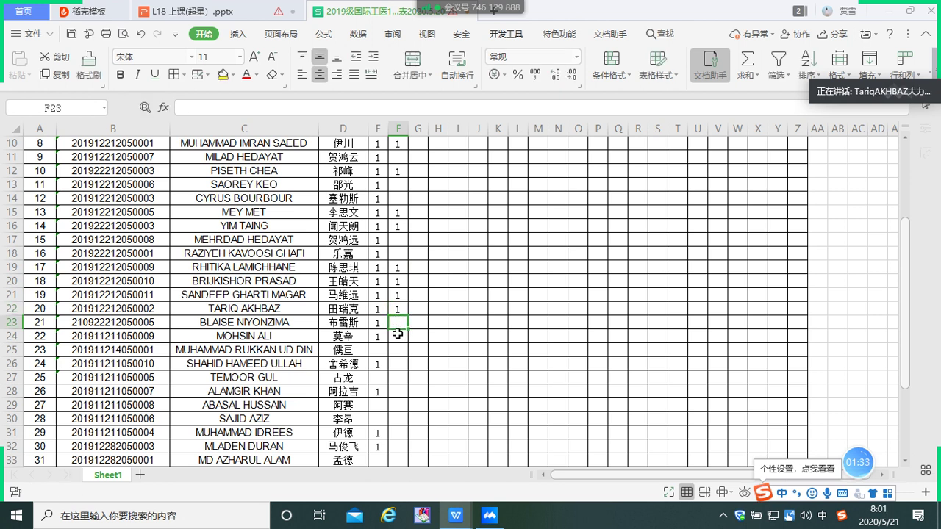
pyautogui.write('1')
pyautogui.click(398, 333)
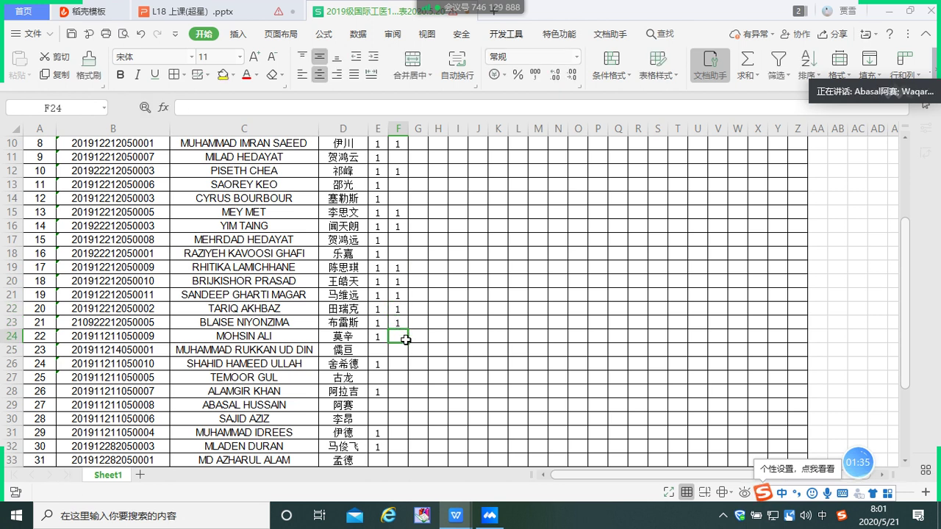
# - Leave F24 to F27 blank and mark student 26 as present by entering 1 in F28
pyautogui.scroll(-1, 406, 340)
pyautogui.click(398, 311)
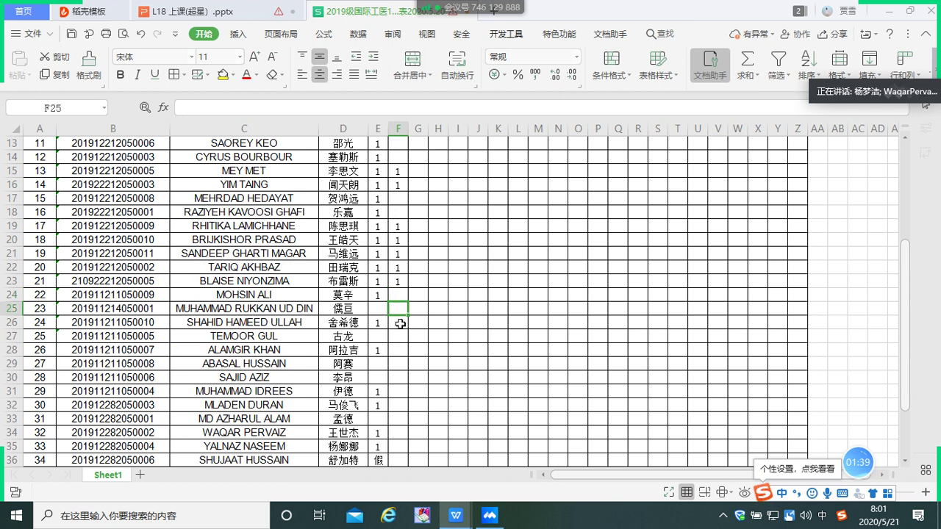
pyautogui.click(400, 324)
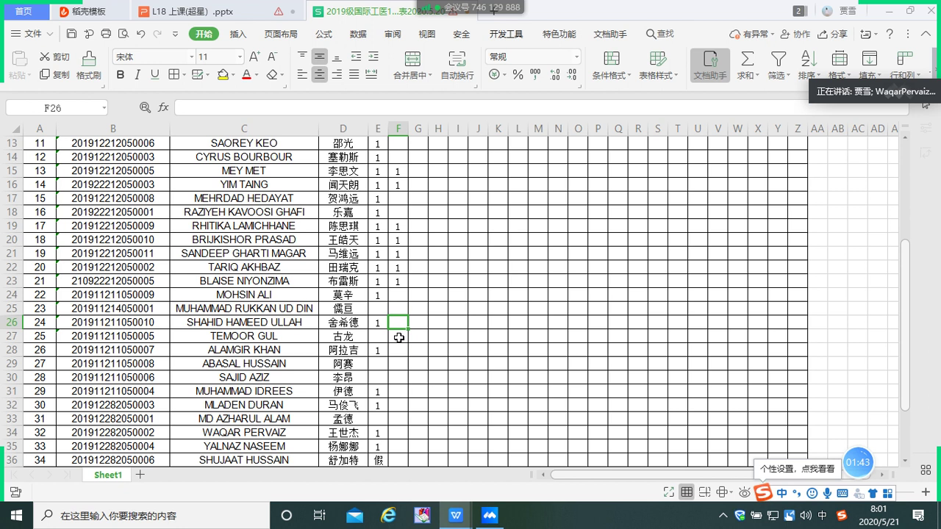
pyautogui.click(398, 337)
pyautogui.click(400, 350)
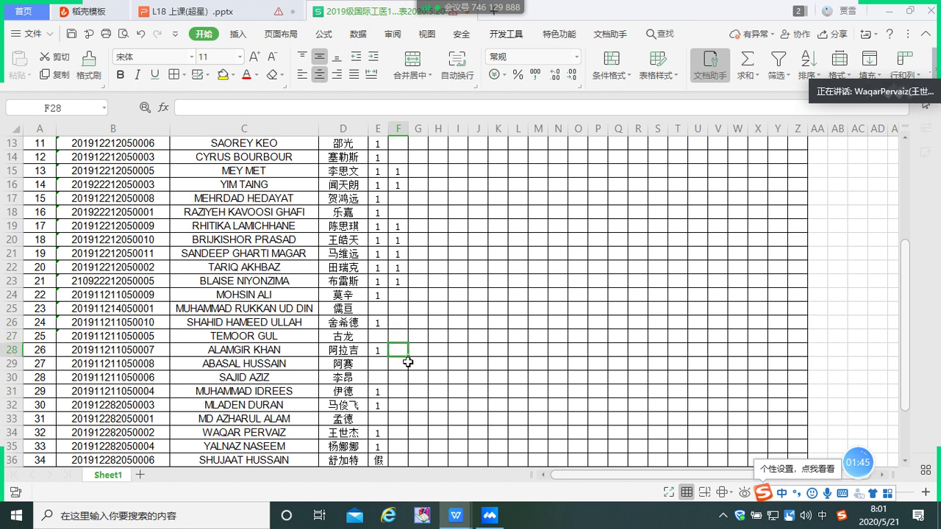
pyautogui.scroll(-1, 392, 365)
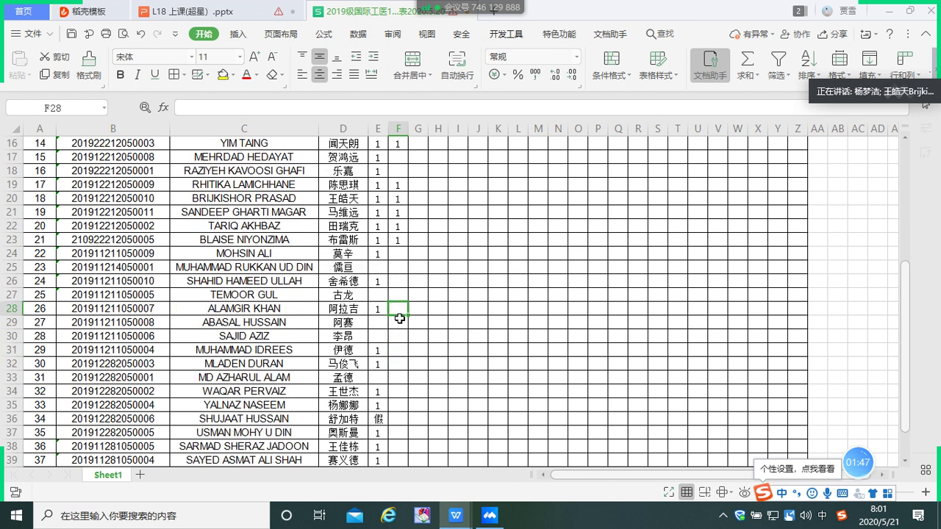
pyautogui.write('1')
pyautogui.click(399, 321)
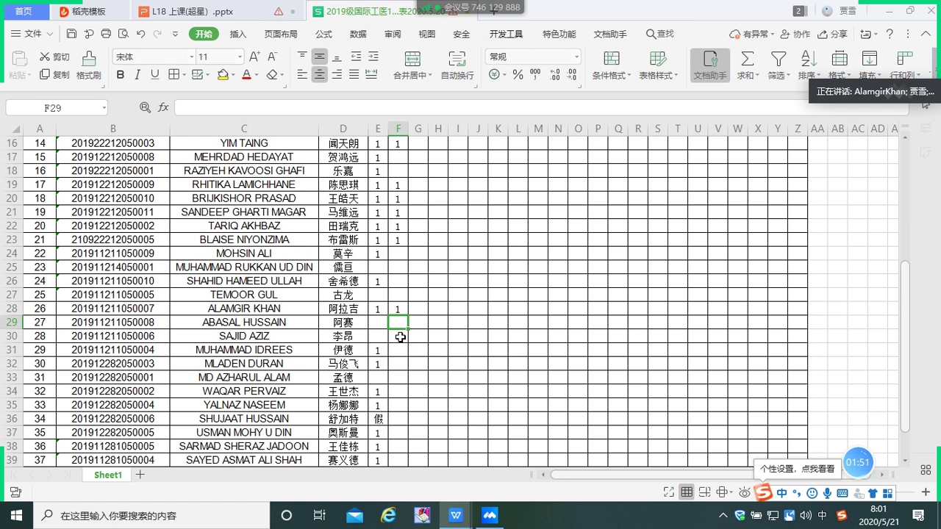
# - Mark student 27 as present with 1 in F29, and clear the 1 entered for student 28 in F30
pyautogui.click(400, 335)
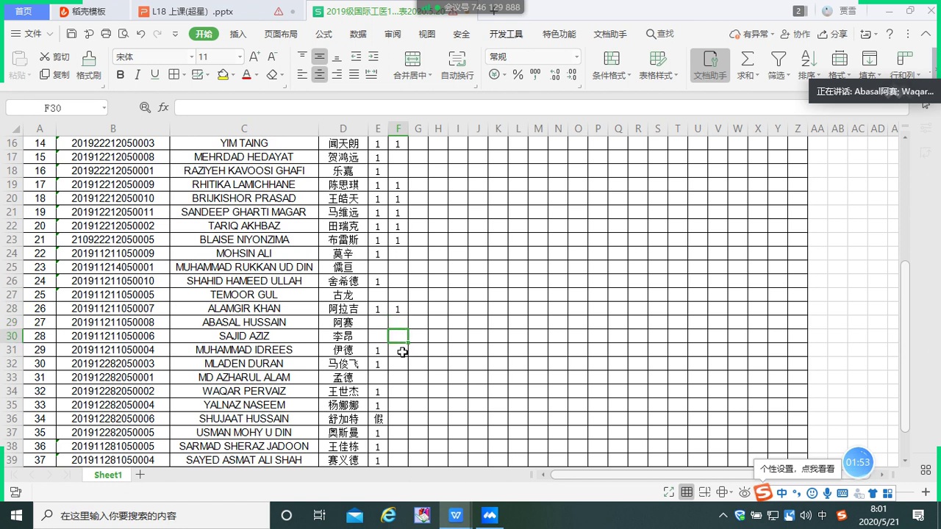
pyautogui.write('1')
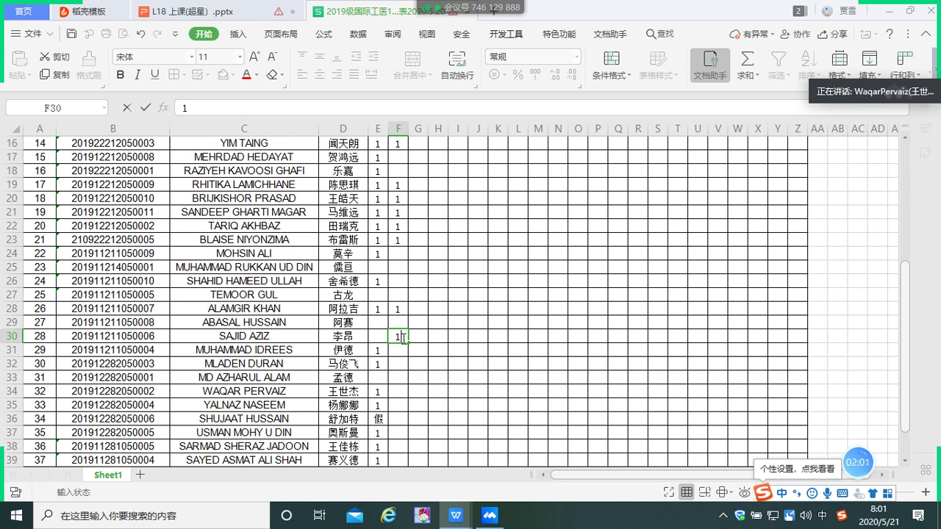
pyautogui.click(400, 323)
pyautogui.write('1')
pyautogui.doubleClick(402, 336)
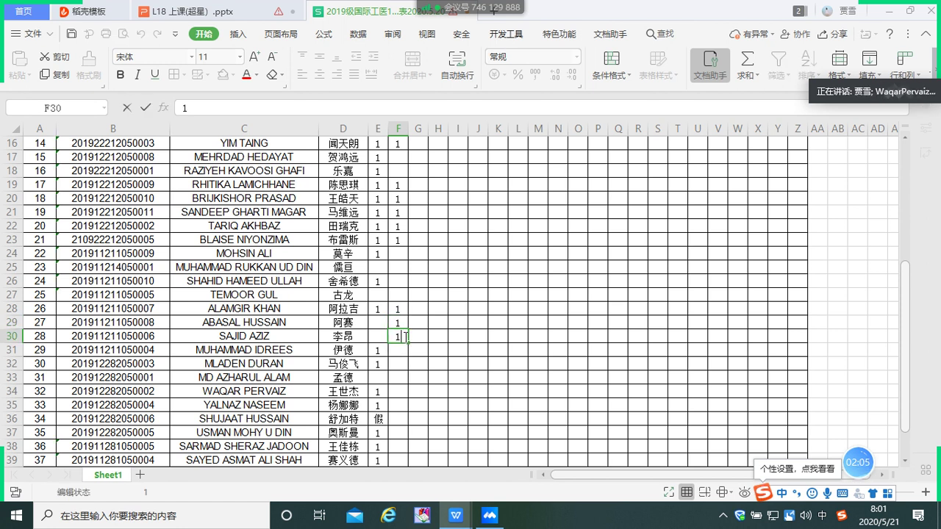
pyautogui.press('BackSpace')
# - Mark student 29 as present with 1 in F31, leave F32 blank and select F33
pyautogui.click(391, 350)
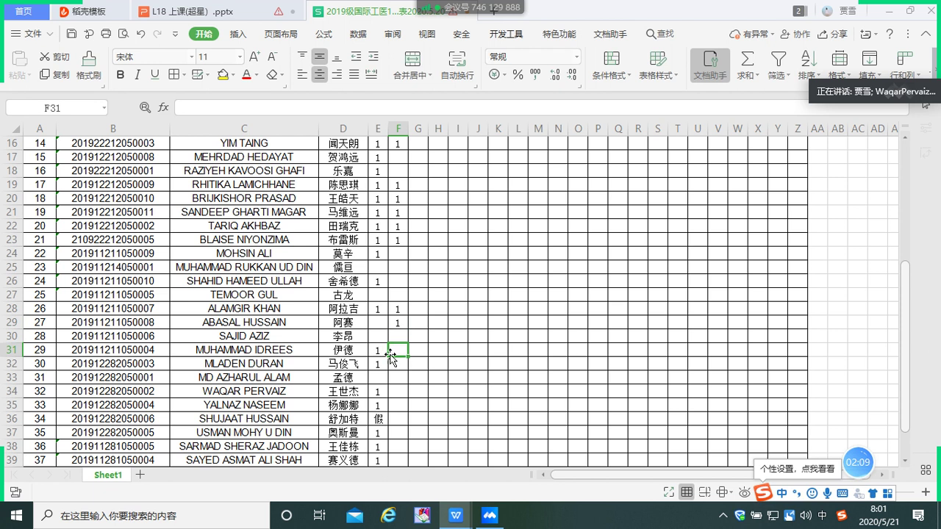
pyautogui.write('1')
pyautogui.click(397, 365)
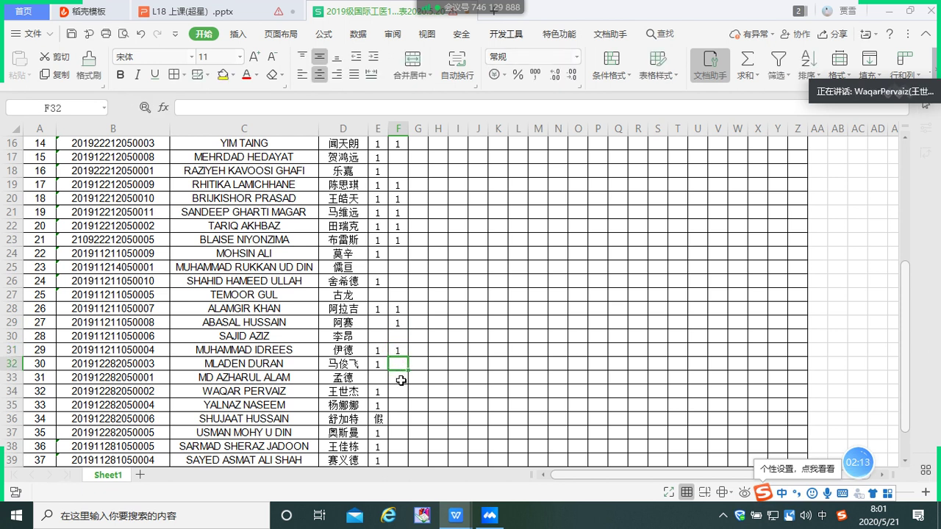
pyautogui.click(400, 380)
pyautogui.scroll(-1, 405, 382)
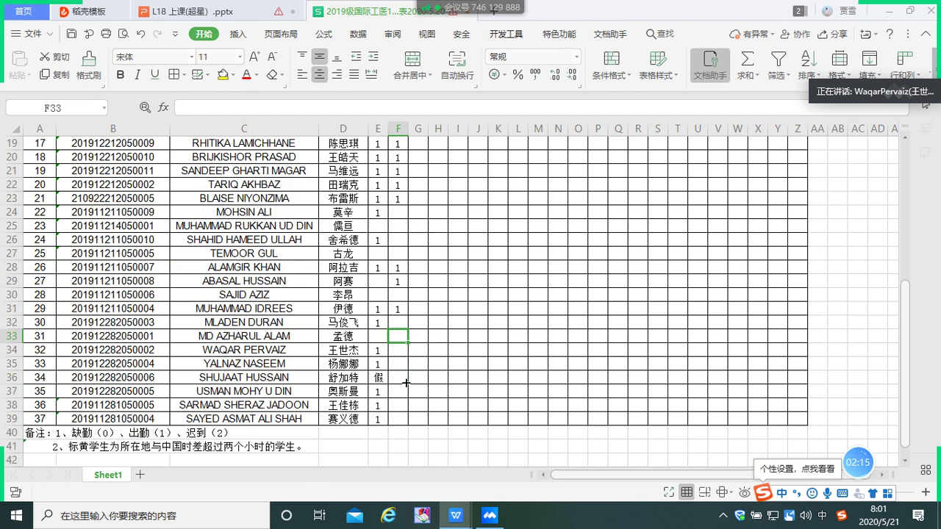
# - Mark student 32 as present with 1 in F34, leave F35 blank and record student 34's leave as 假 in F36
pyautogui.click(397, 350)
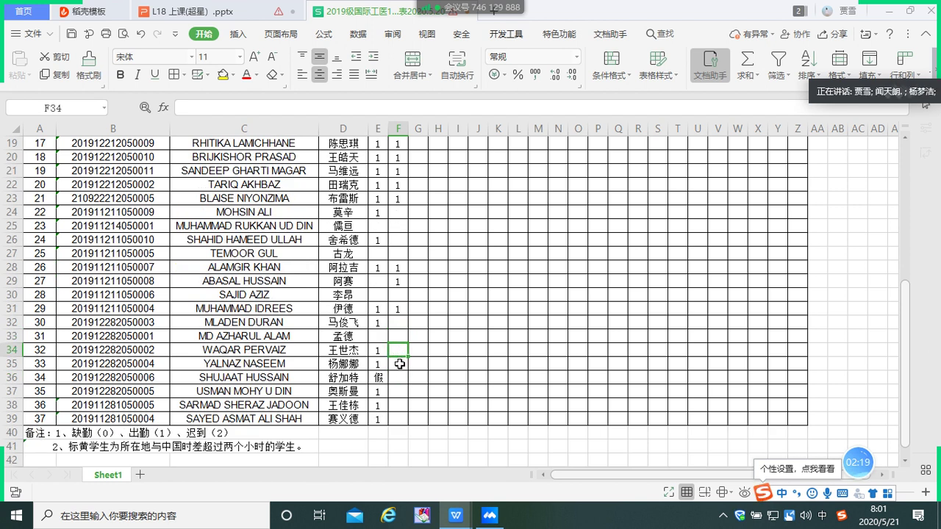
pyautogui.write('1')
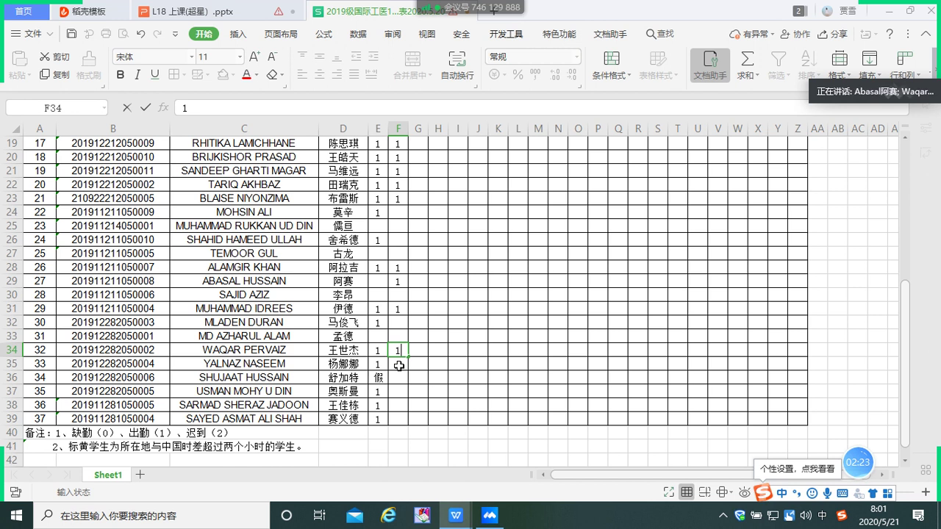
pyautogui.click(398, 365)
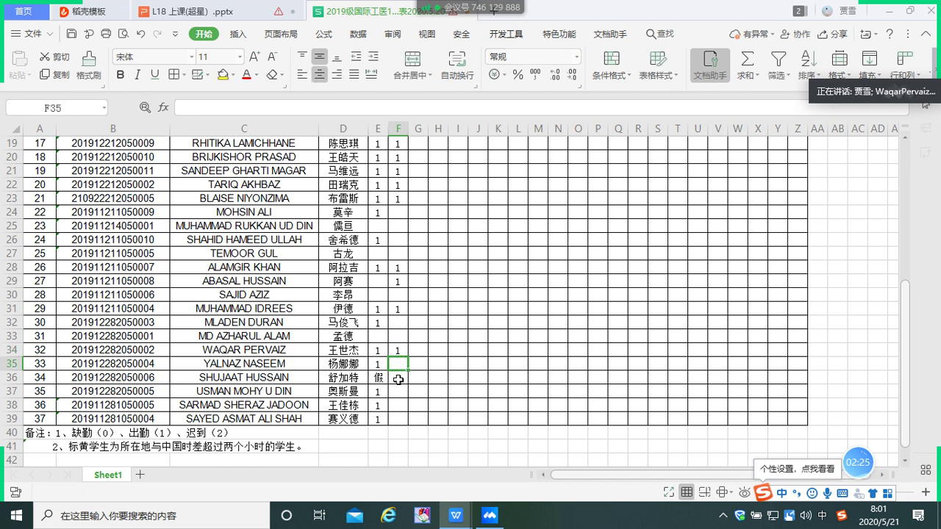
pyautogui.click(399, 379)
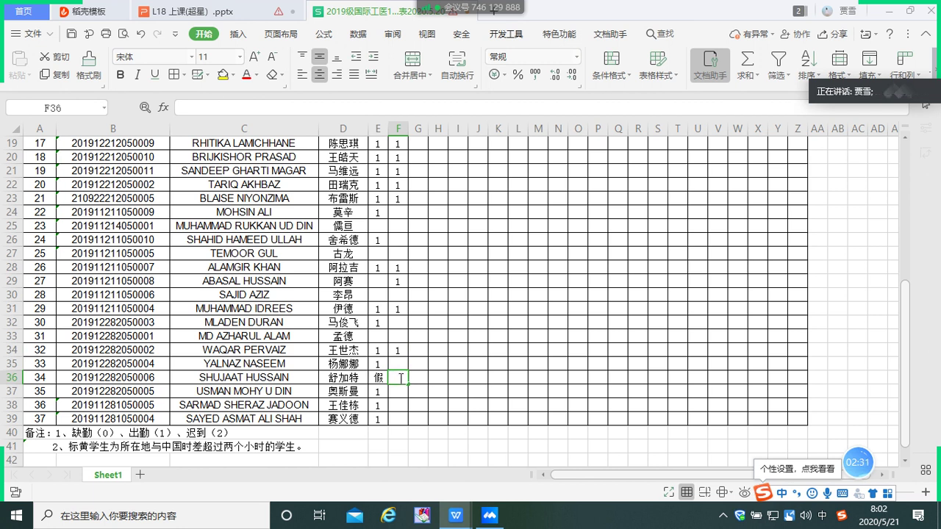
pyautogui.write('jia3')
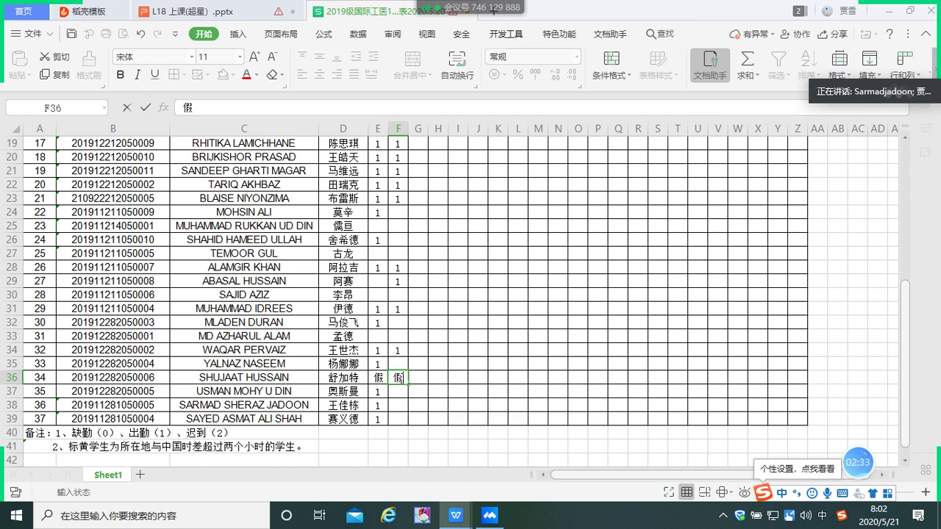
pyautogui.press('Return')
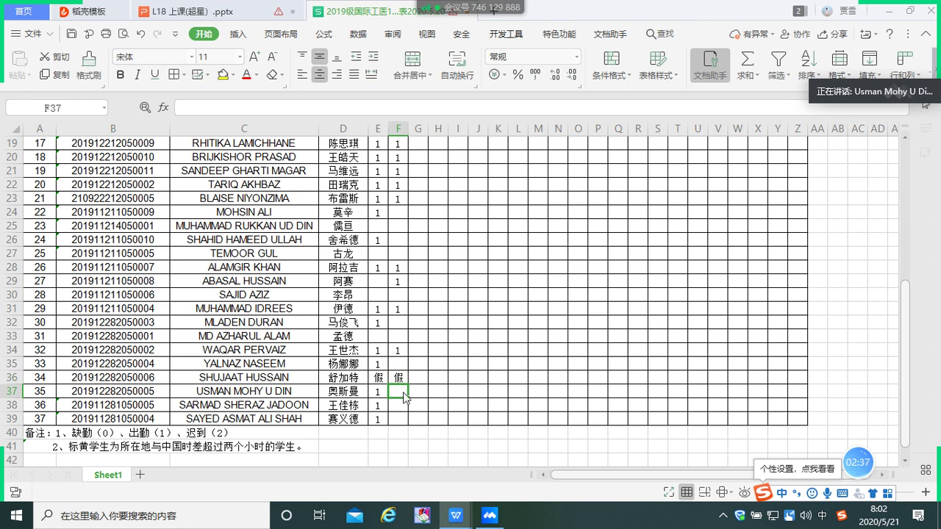
# - Mark students 35 and 36 as present with 1 in F37 and F38, leaving F39 blank
pyautogui.write('1')
pyautogui.press('Return')
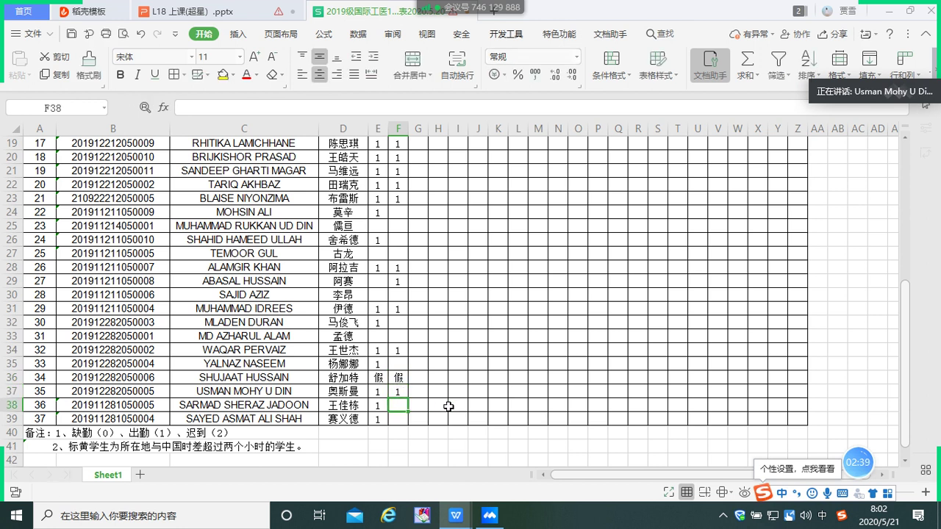
pyautogui.write('1')
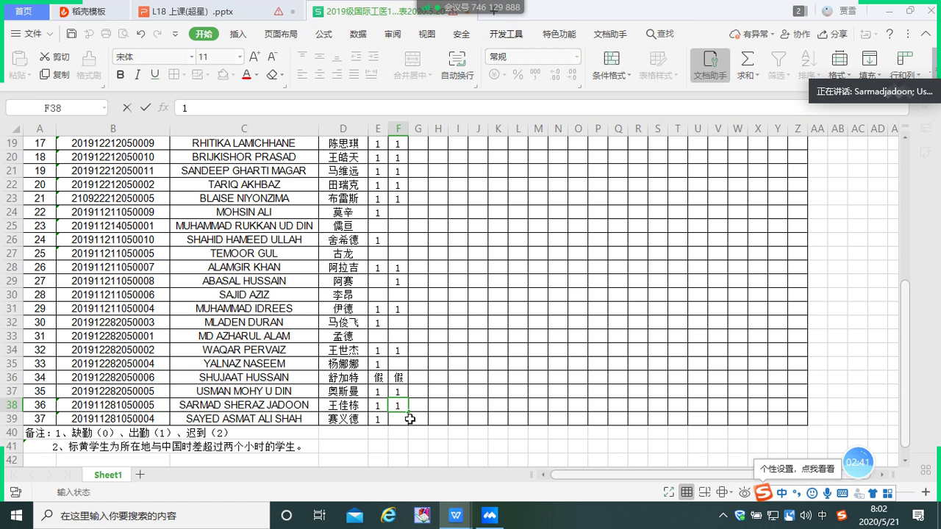
pyautogui.click(399, 419)
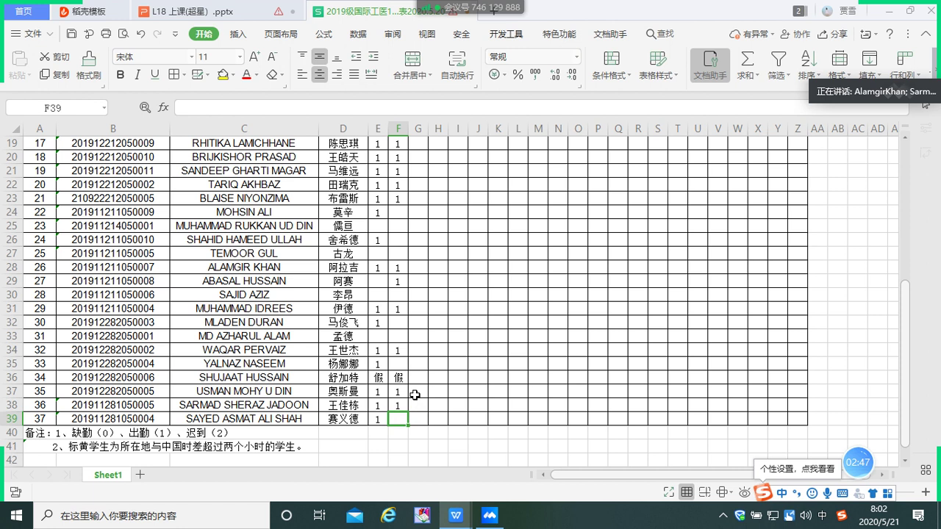
# - Mark students 22 and 33 as present by entering 1 in the blank cells F24 and F35
pyautogui.click(399, 212)
pyautogui.write('1')
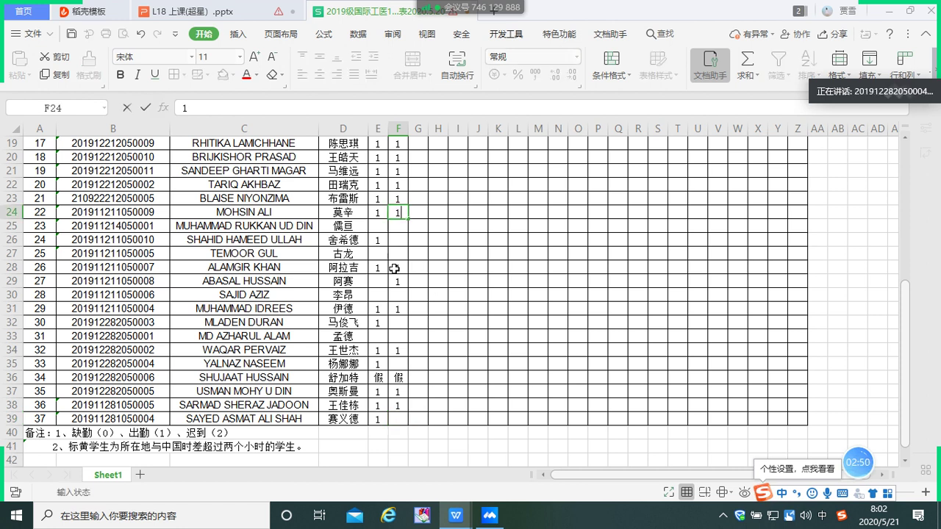
pyautogui.click(394, 367)
pyautogui.write('1')
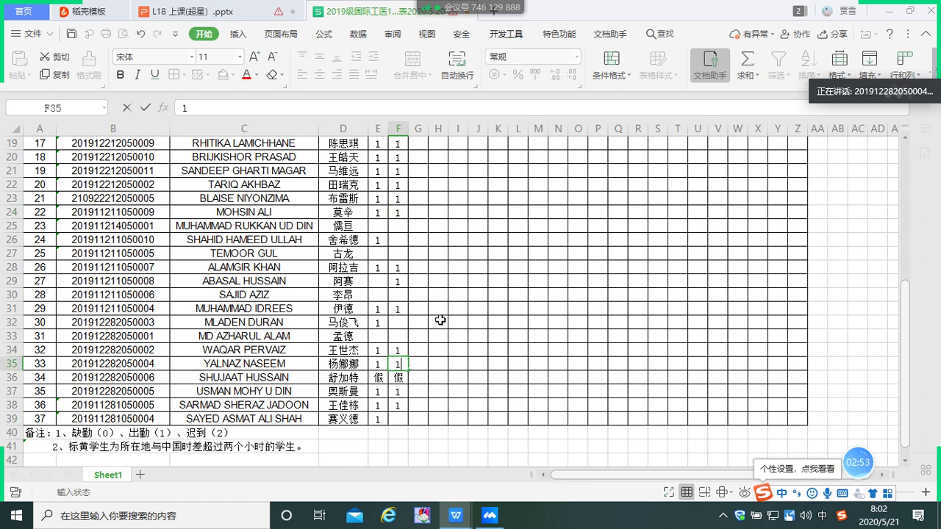
pyautogui.click(437, 419)
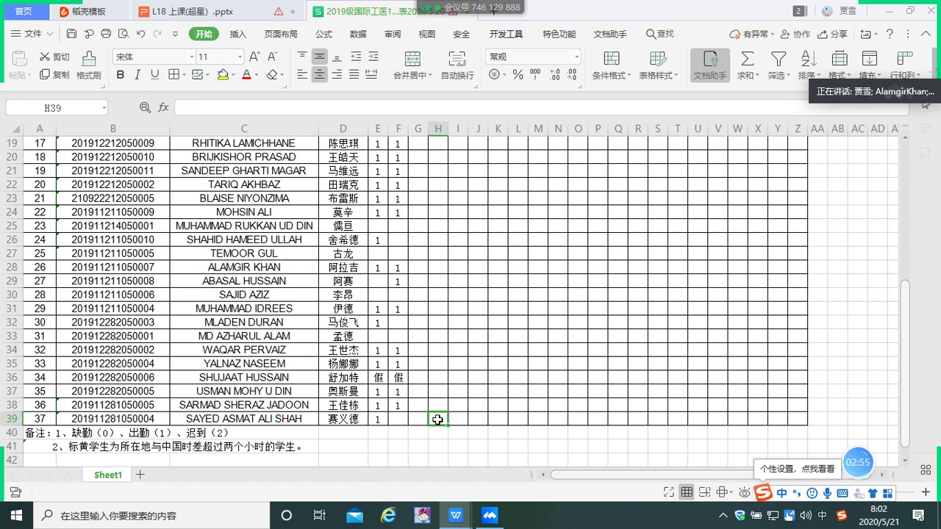
# - Mark student 11 as present by entering 1 in F13
pyautogui.scroll(4, 437, 412)
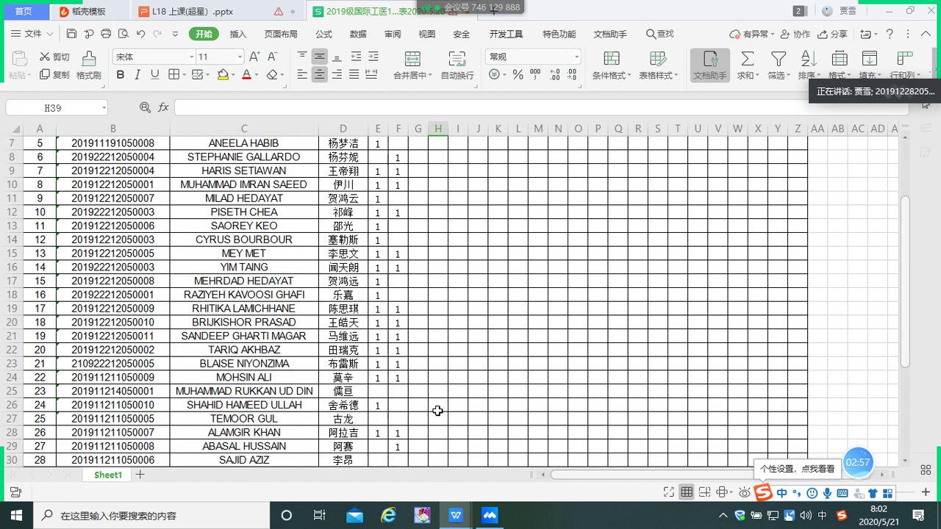
pyautogui.click(396, 231)
pyautogui.write('1')
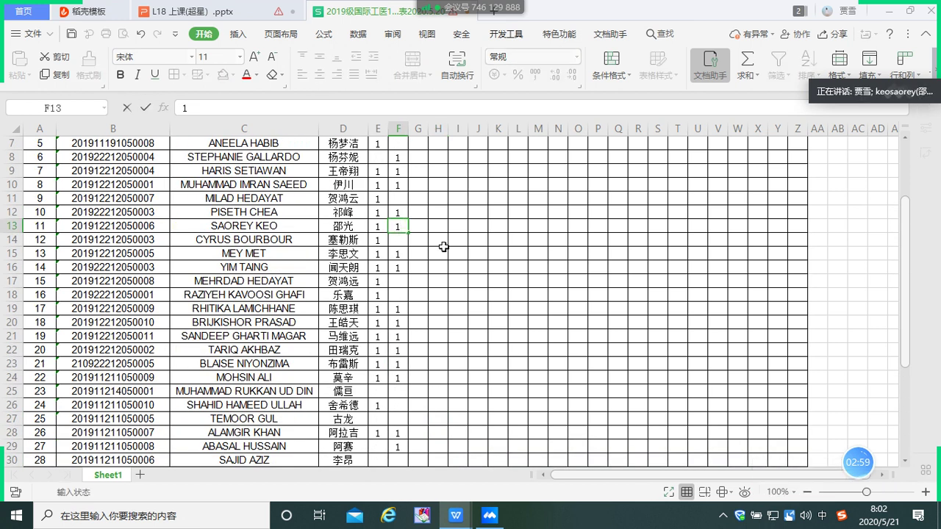
pyautogui.click(443, 247)
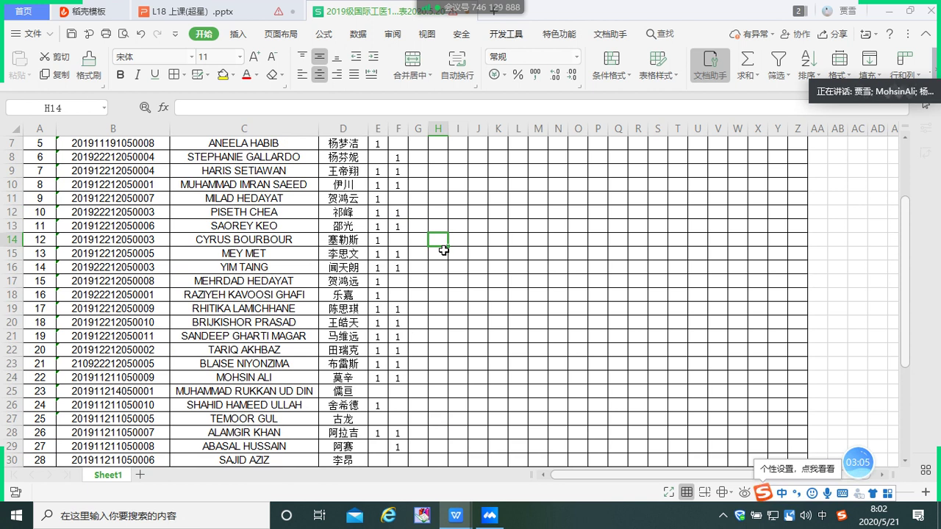
pyautogui.scroll(-4, 444, 250)
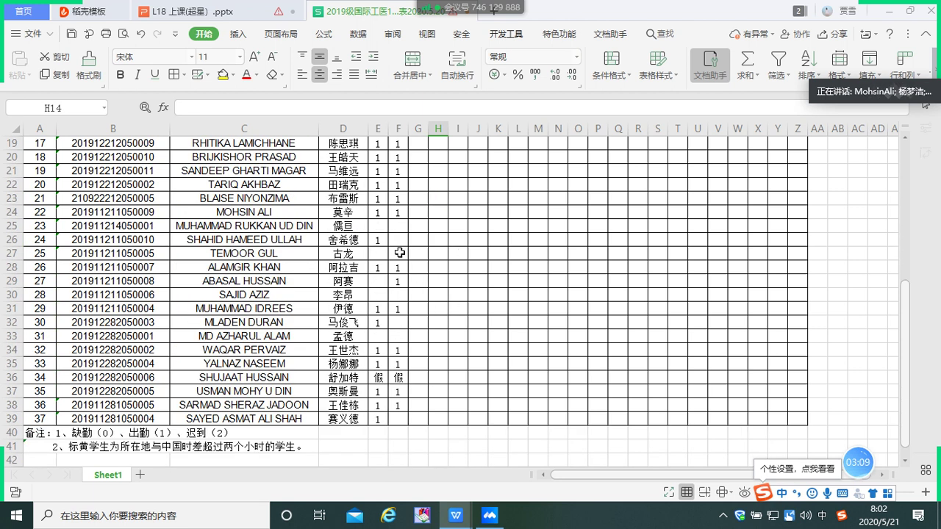
pyautogui.click(398, 214)
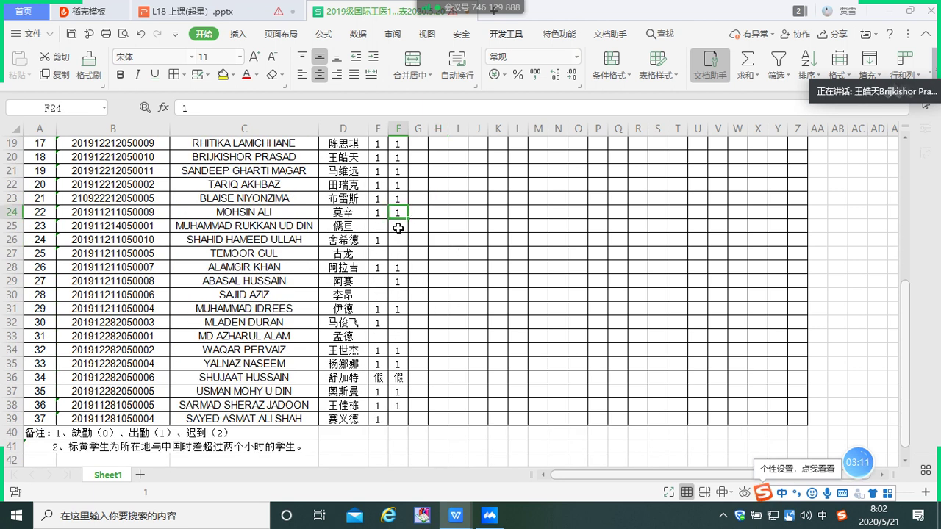
pyautogui.click(399, 237)
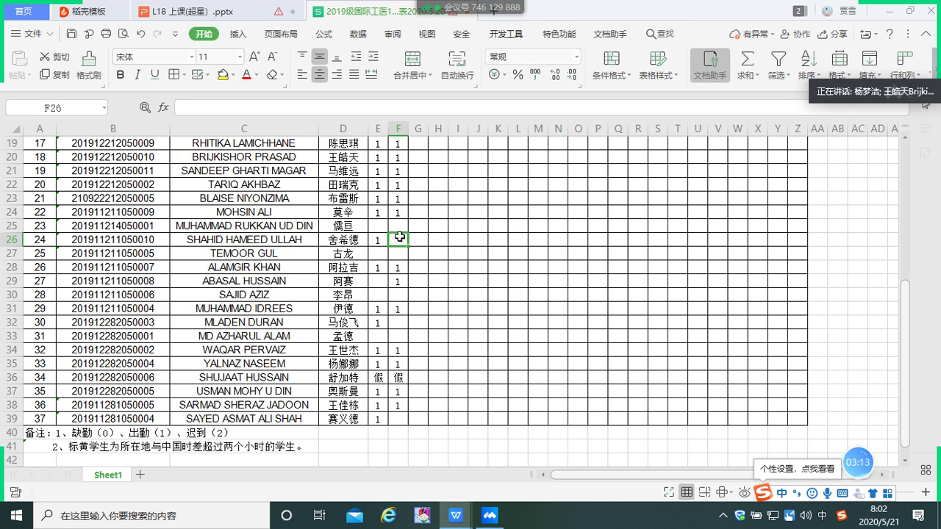
# - Mark student 5 as present by entering 1 in F7 and save the attendance workbook
pyautogui.scroll(4, 438, 280)
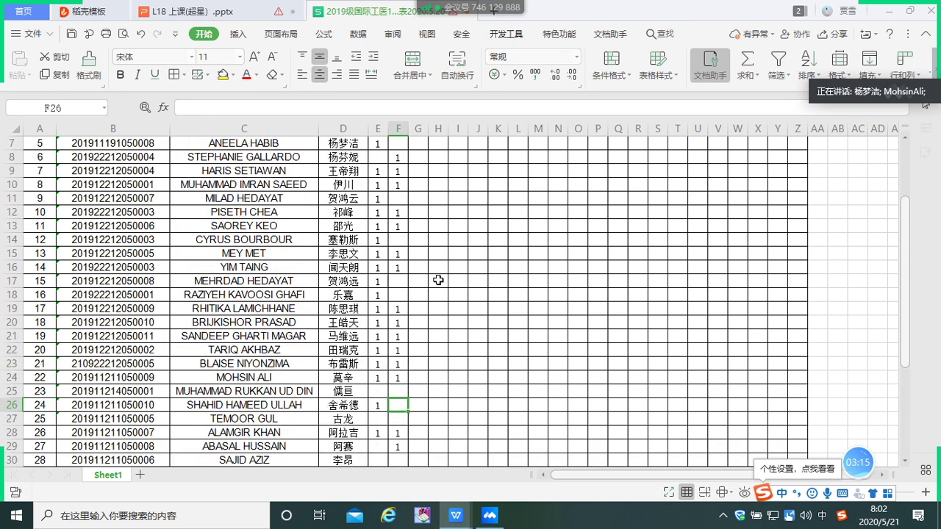
pyautogui.scroll(1, 438, 280)
pyautogui.click(400, 183)
pyautogui.write('1')
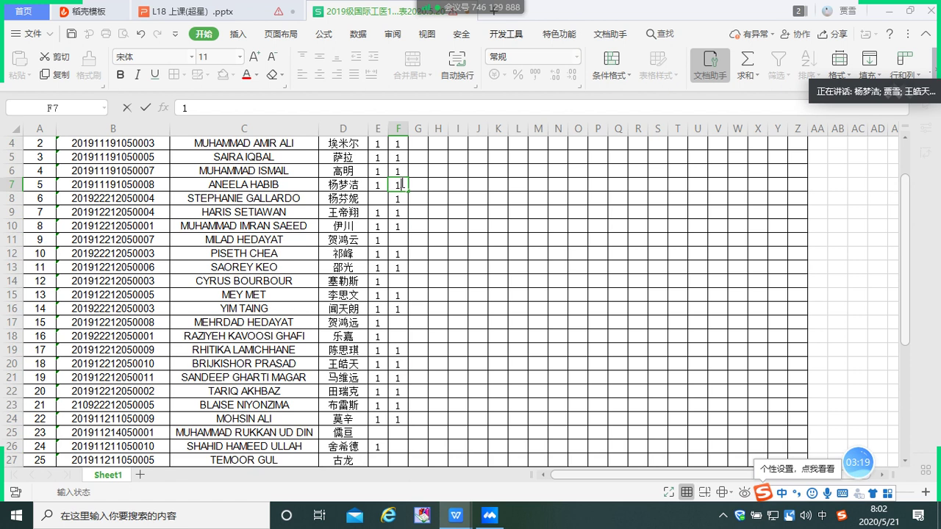
pyautogui.click(474, 210)
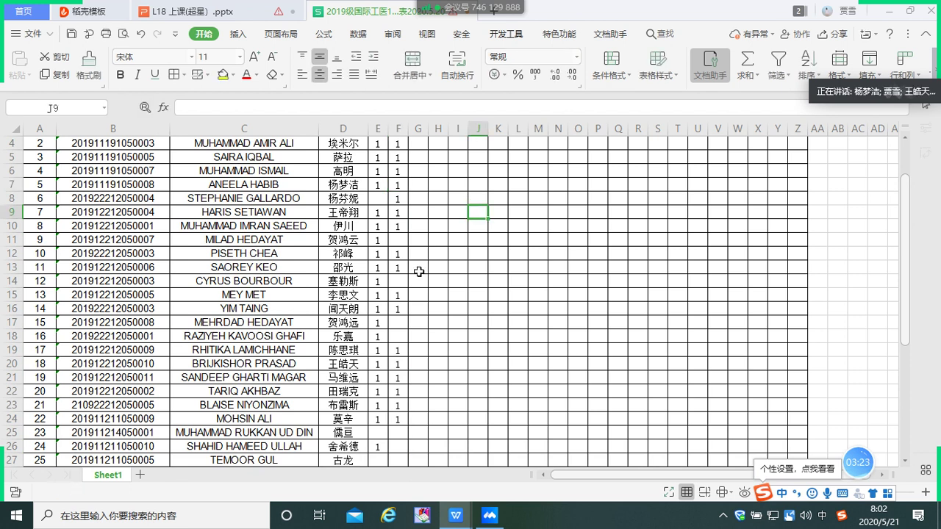
pyautogui.click(71, 33)
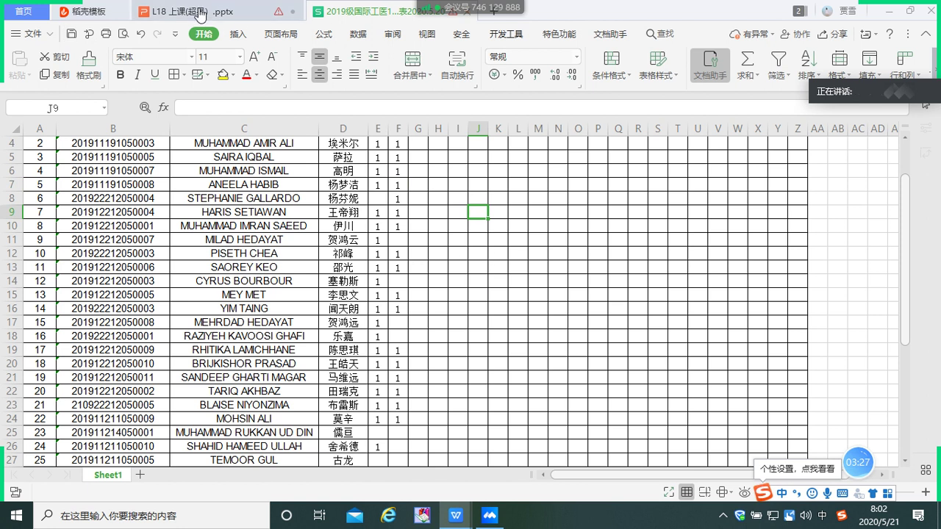
# - Switch to the L18 上课(超星).pptx presentation and start its slide show from the title slide
pyautogui.click(199, 15)
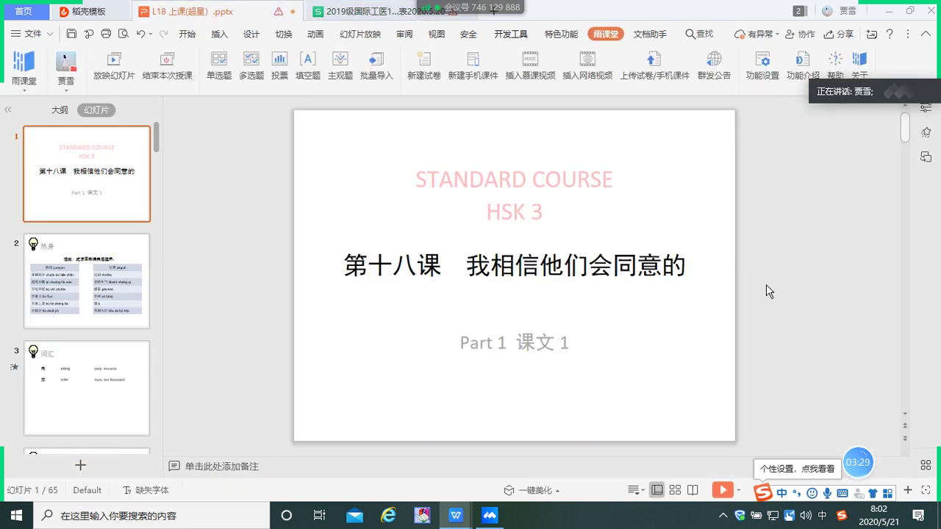
pyautogui.click(114, 65)
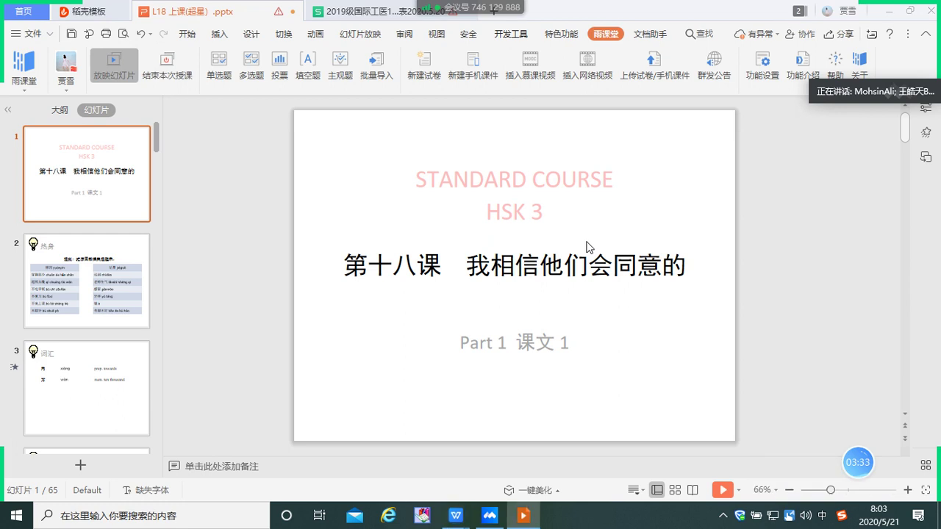
pyautogui.press('F5')
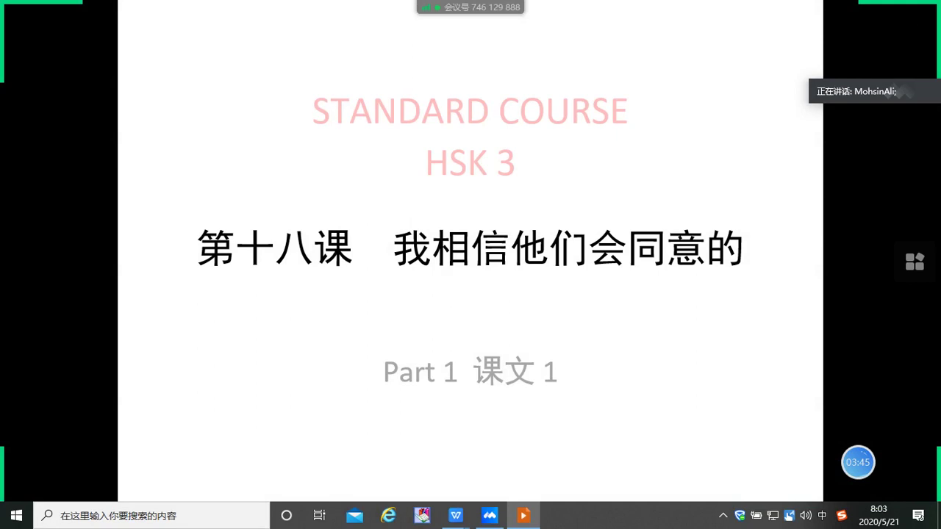
# - Start the live voice broadcast with the microphone input volume at 88 and input test enabled, without sending the class a notification
pyautogui.click(911, 262)
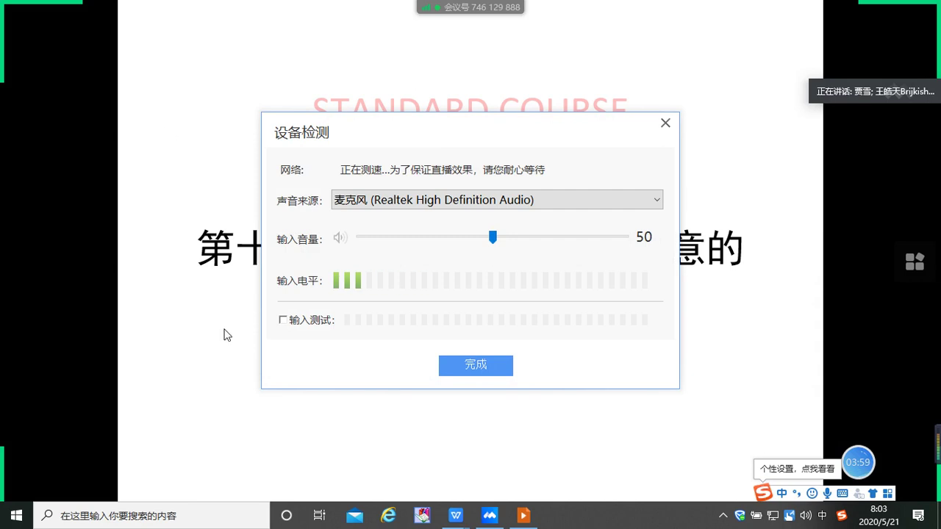
pyautogui.moveTo(492, 237); pyautogui.dragTo(593, 248)
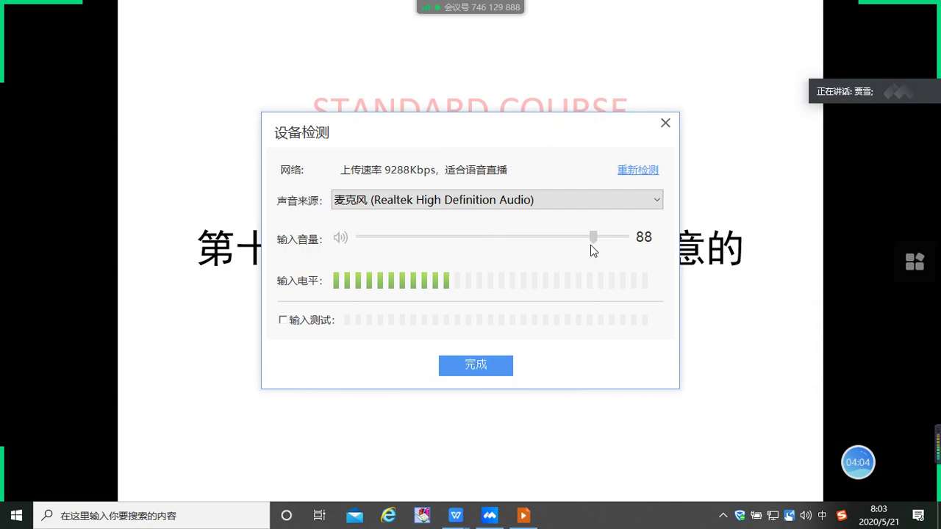
pyautogui.click(283, 321)
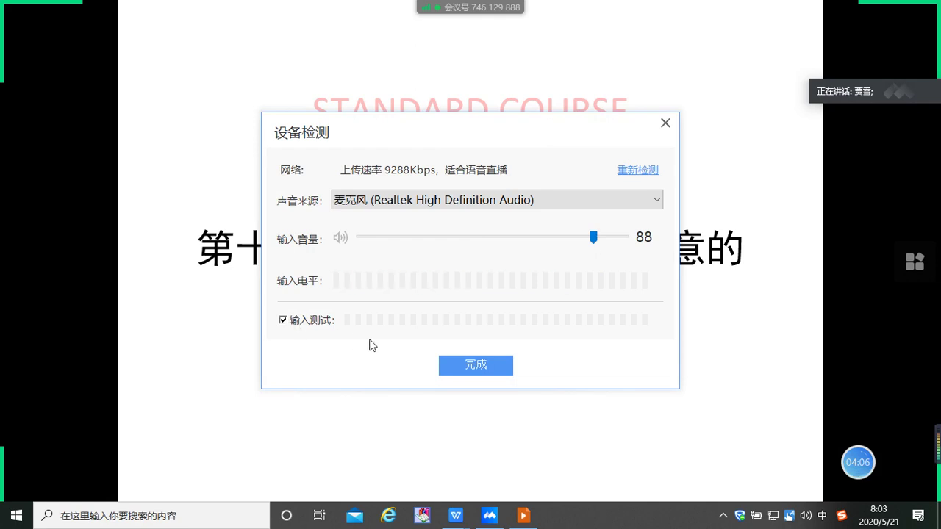
pyautogui.click(472, 366)
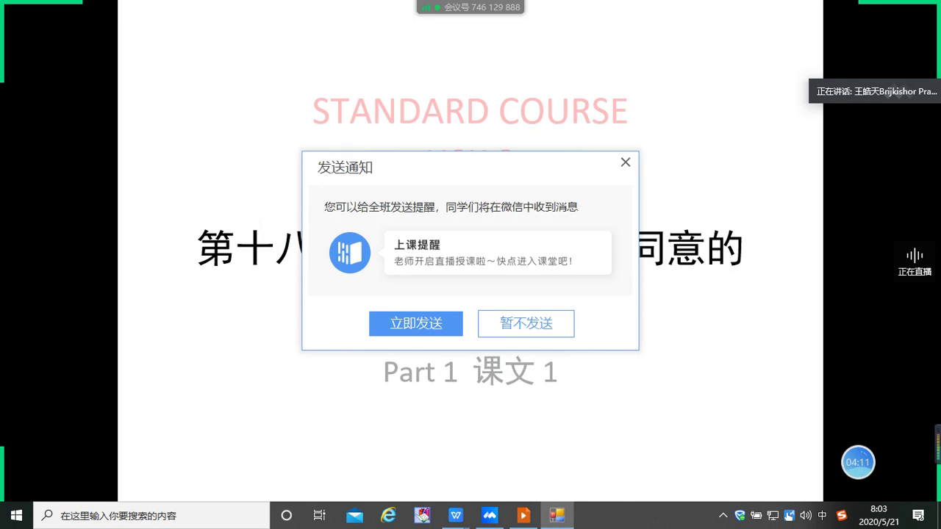
pyautogui.click(523, 329)
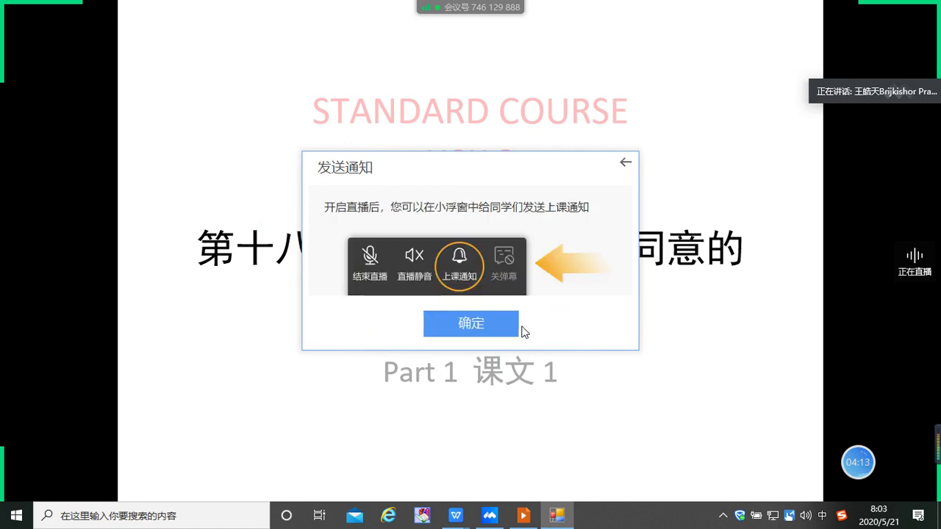
pyautogui.click(479, 321)
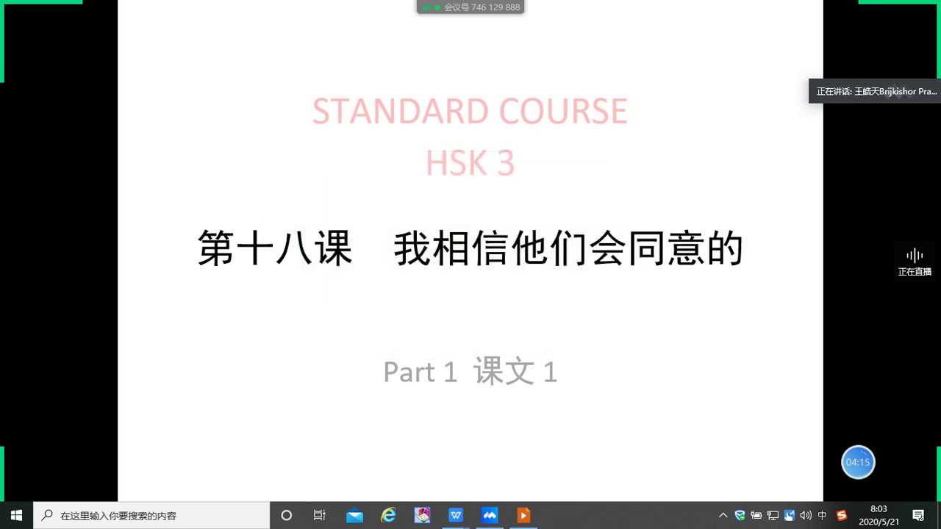